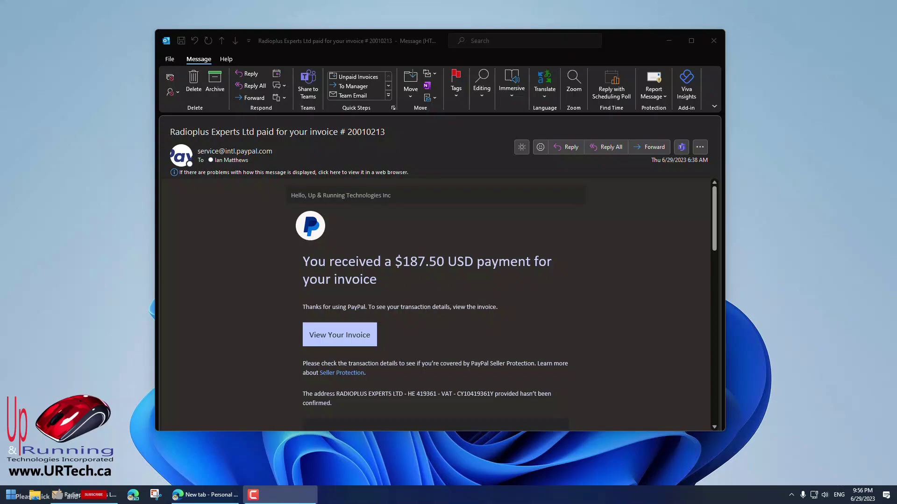
- Open the invoice link in Edge, confirm version 114.0.1823.58 on the About page, then close Settings
{"action": "left_click", "coordinate": [617, 37]}
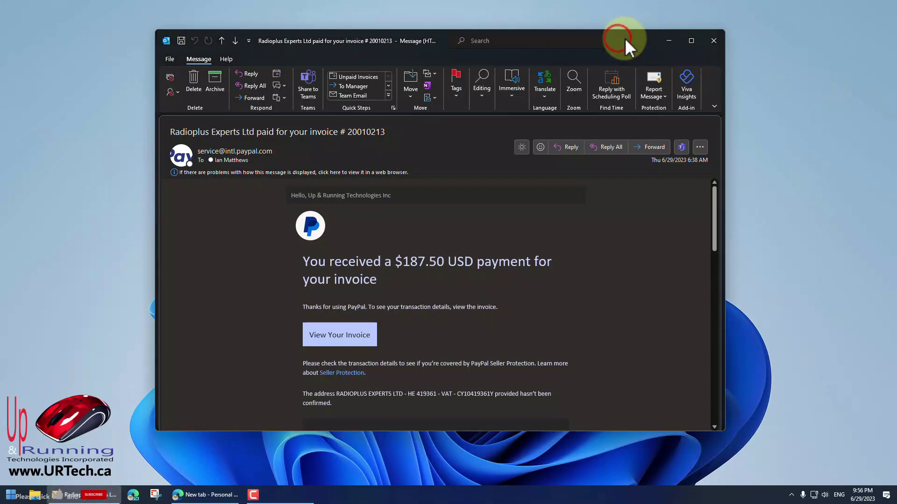
{"action": "left_click", "coordinate": [341, 340]}
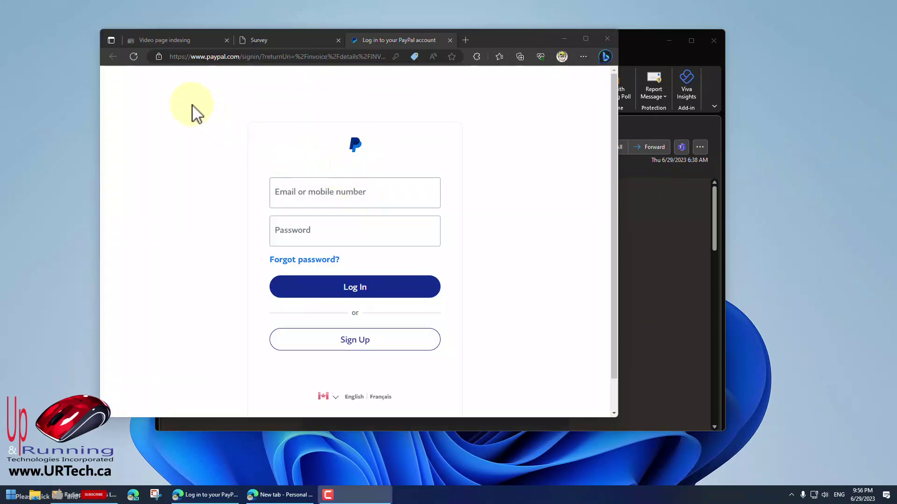
{"action": "left_click", "coordinate": [583, 57]}
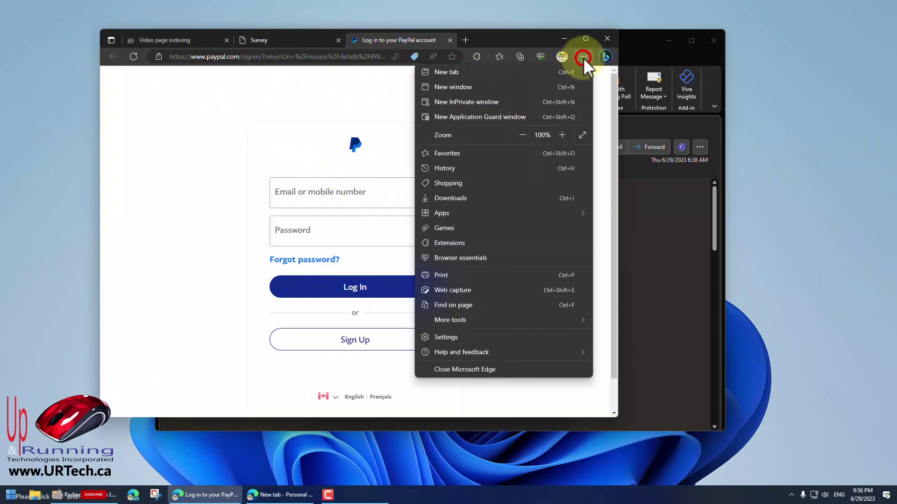
{"action": "left_click", "coordinate": [453, 340]}
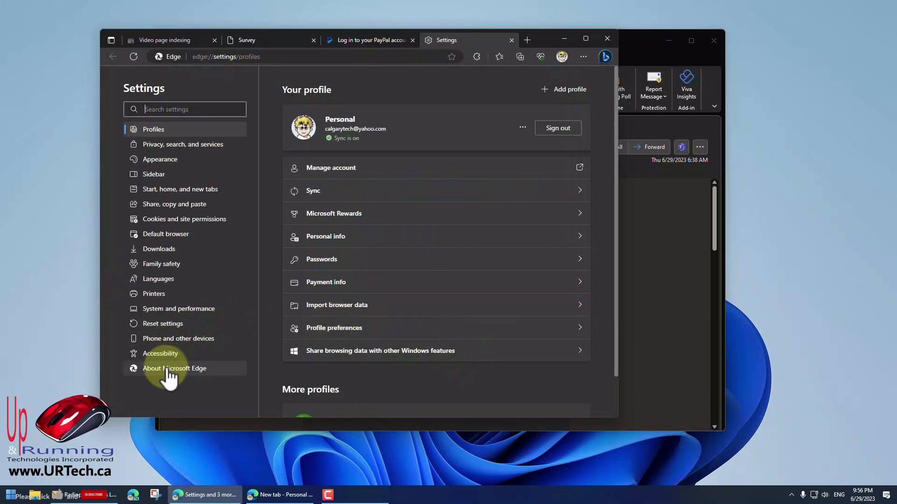
{"action": "left_click", "coordinate": [166, 368]}
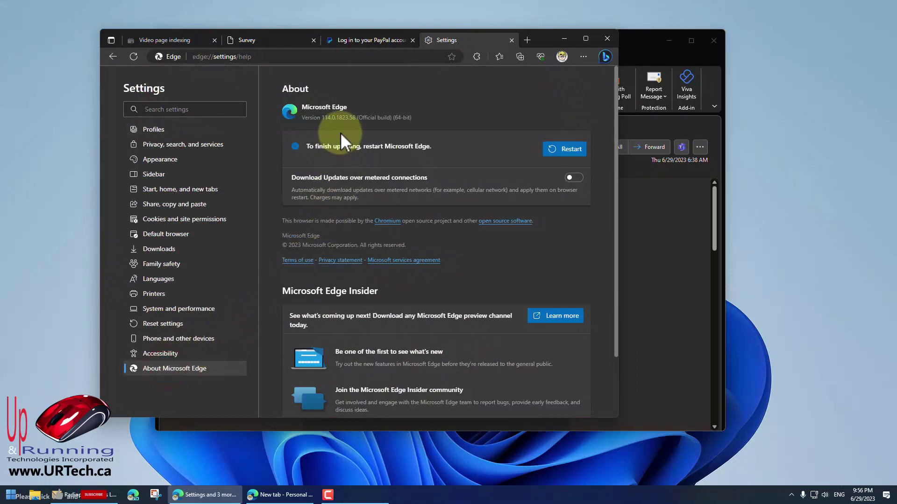
{"action": "left_click_drag", "start_coordinate": [357, 117], "coordinate": [406, 118]}
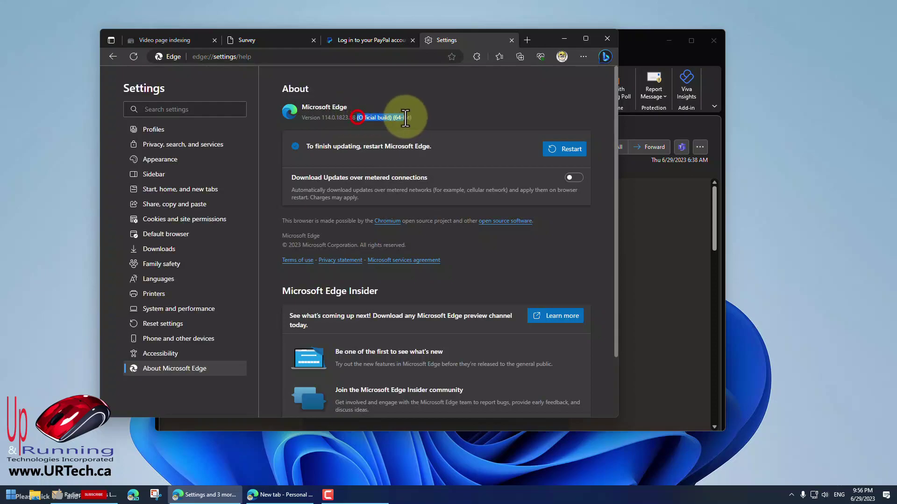
{"action": "left_click", "coordinate": [541, 118]}
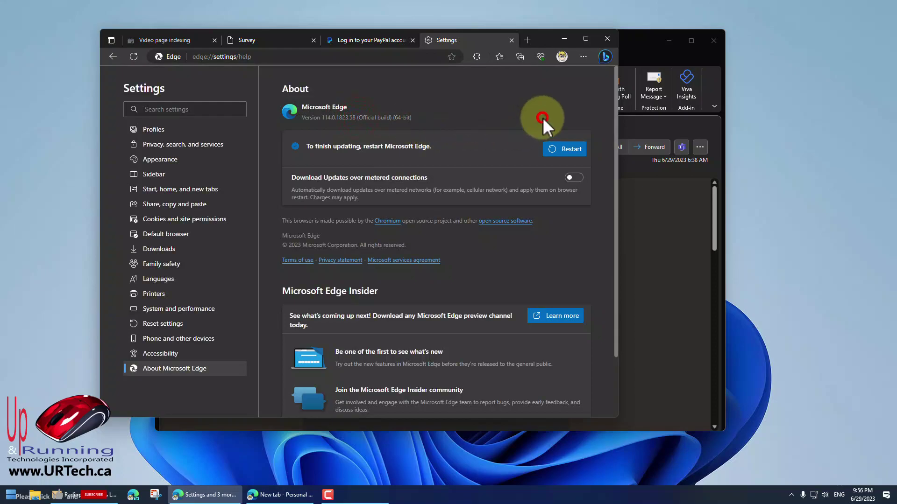
{"action": "left_click", "coordinate": [512, 39]}
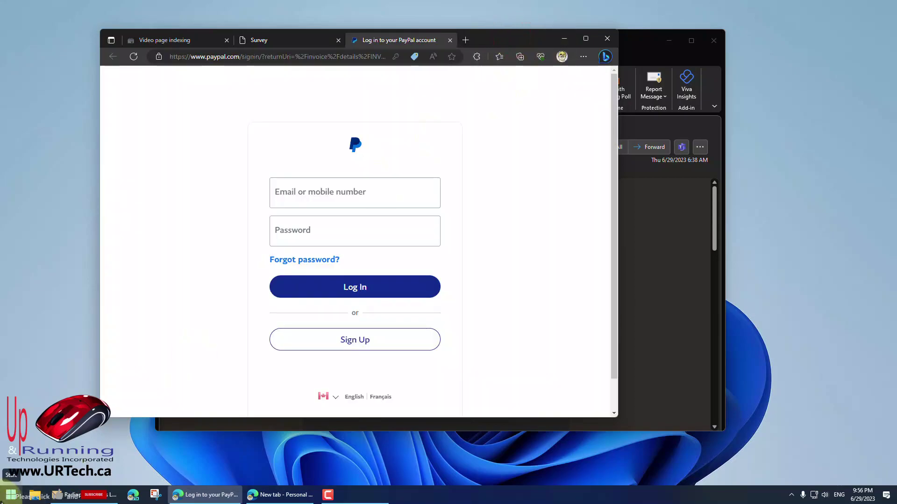
- Make Google Chrome the Windows default browser through Default apps settings
{"action": "left_click", "coordinate": [9, 497]}
{"action": "type", "text": "defaul"}
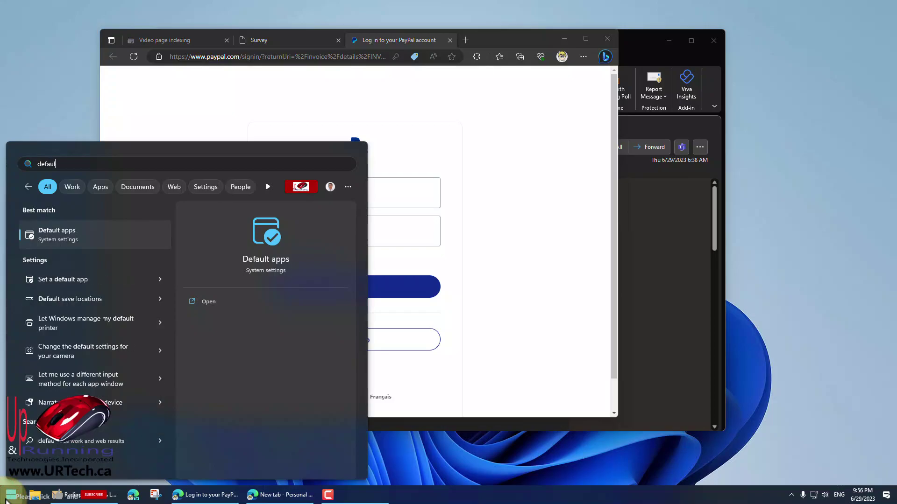
{"action": "type", "text": "t"}
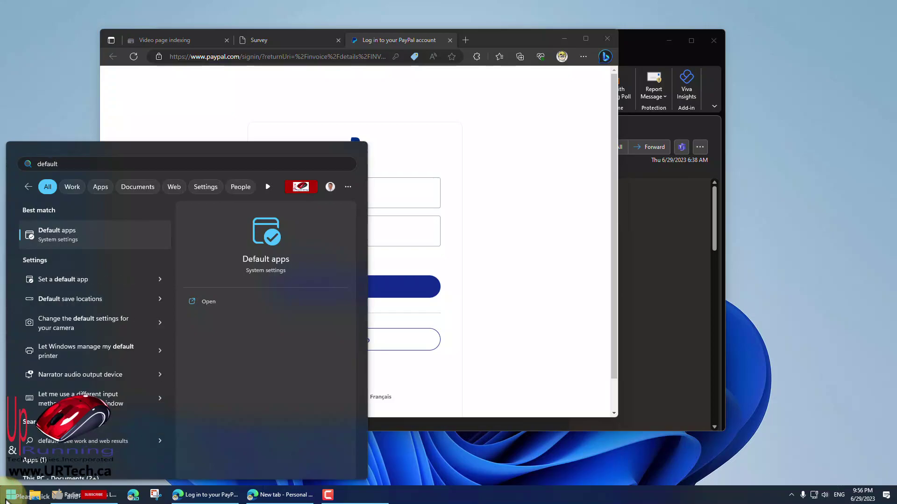
{"action": "key", "text": "Return"}
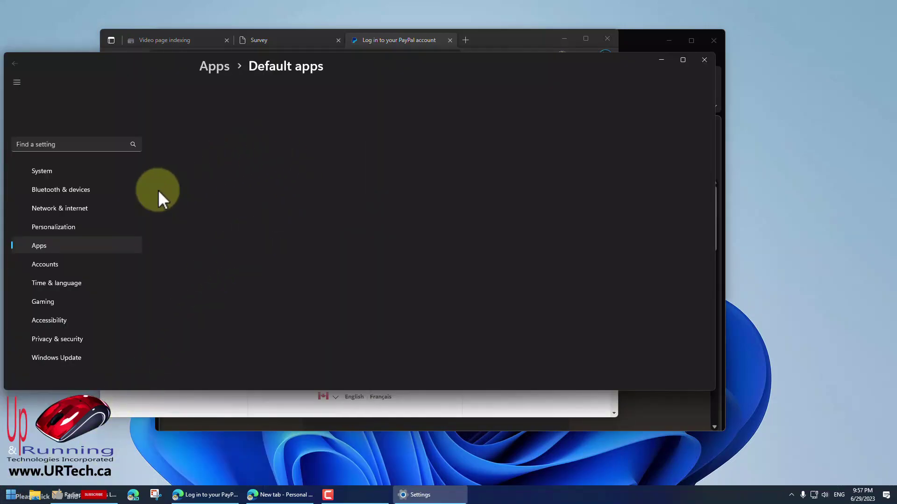
{"action": "left_click", "coordinate": [126, 209]}
{"action": "type", "text": "chrom"}
{"action": "left_click", "coordinate": [517, 234]}
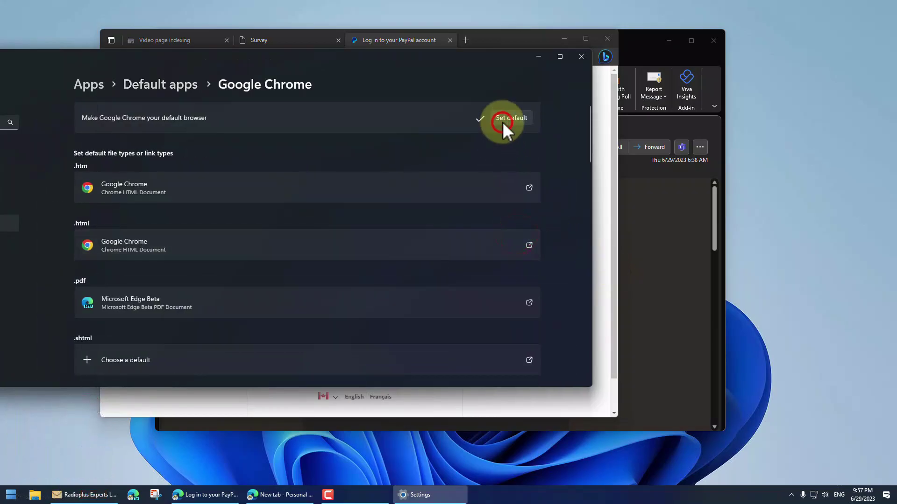
{"action": "left_click", "coordinate": [502, 121]}
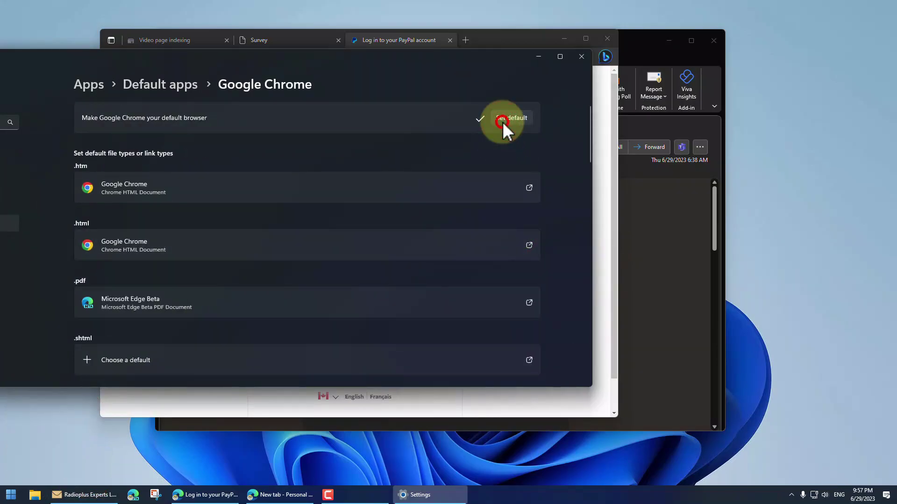
- Close Settings and reopen the invoice link from the email, which still opens in Edge
{"action": "left_click", "coordinate": [581, 57]}
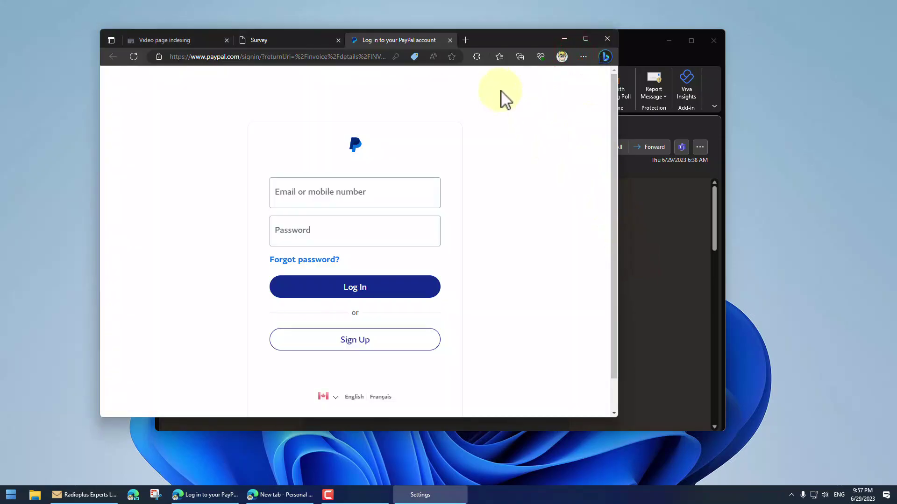
{"action": "left_click", "coordinate": [643, 242]}
{"action": "left_click", "coordinate": [326, 337]}
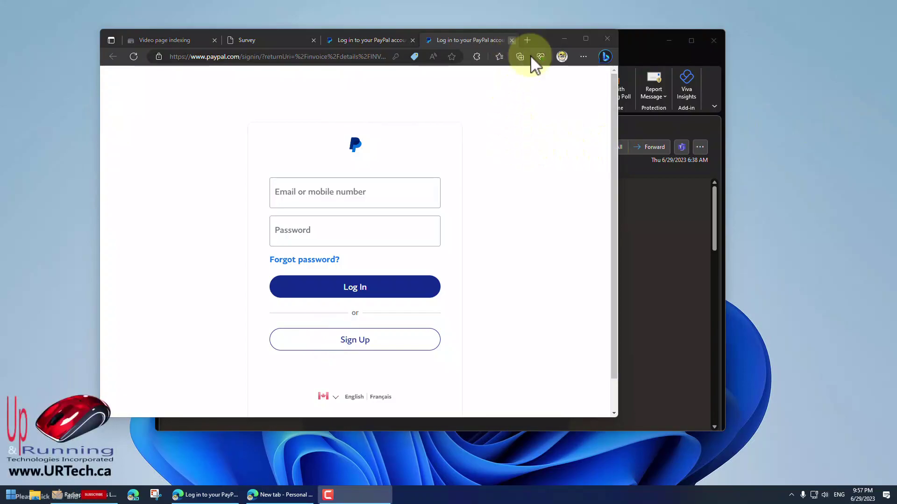
- Close the Edge PayPal window and open Outlook Options from the File page
{"action": "left_click", "coordinate": [608, 39]}
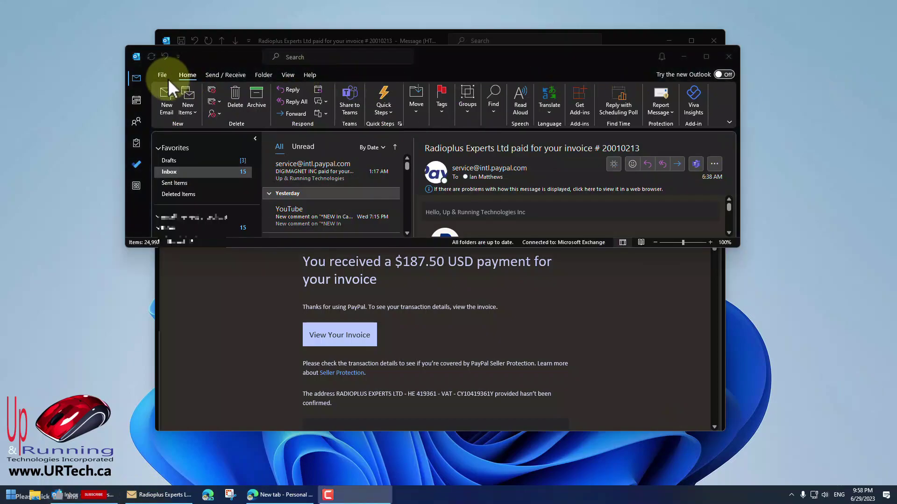
{"action": "left_click", "coordinate": [162, 76]}
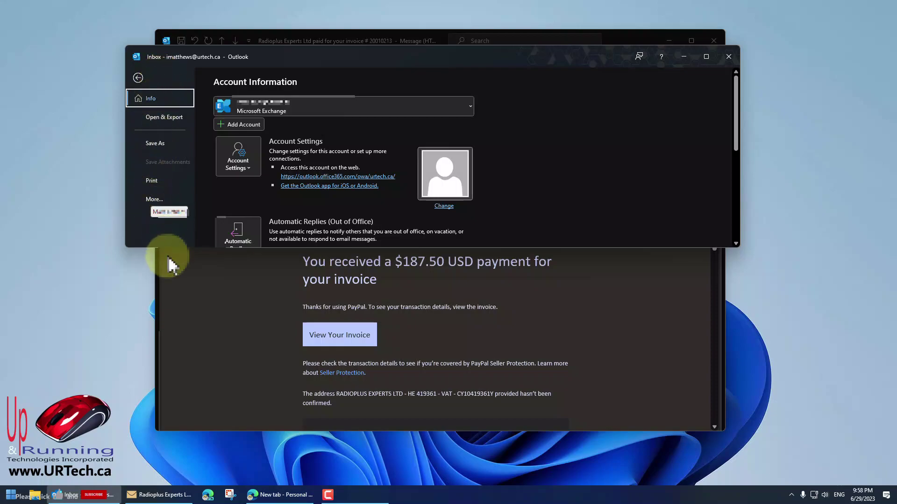
{"action": "left_click_drag", "start_coordinate": [171, 249], "coordinate": [153, 403]}
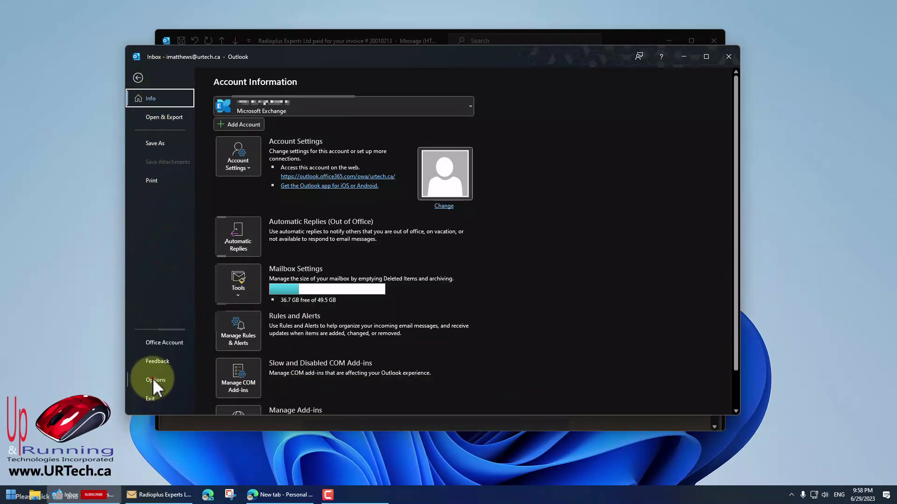
{"action": "left_click", "coordinate": [154, 379]}
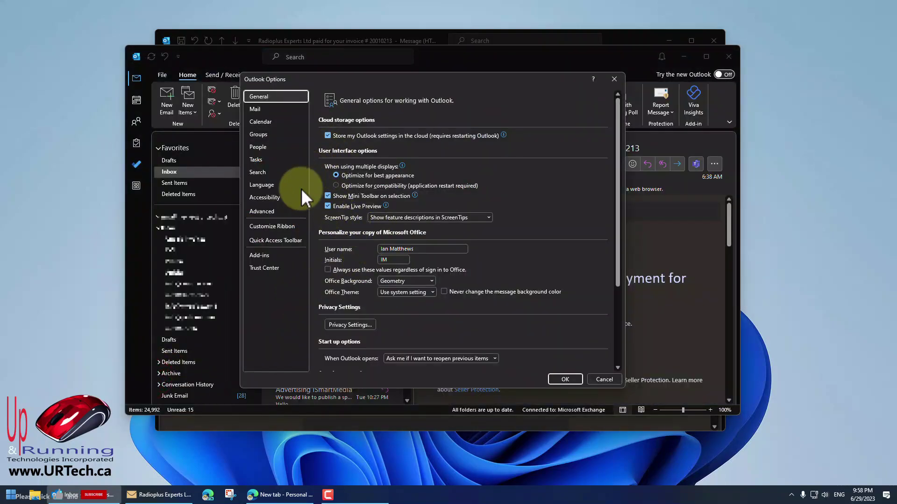
- Switch to the Advanced page, where Link Handling shows hyperlinks opening in Microsoft Edge
{"action": "left_click", "coordinate": [260, 212]}
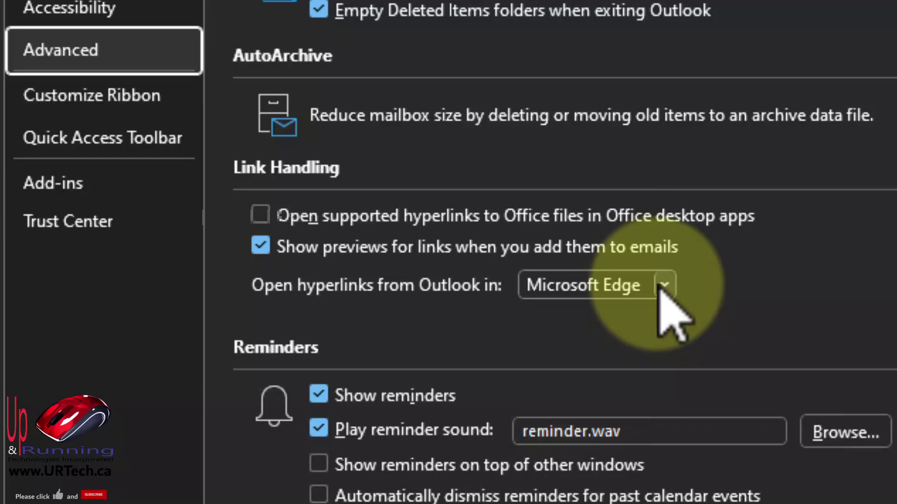
- Set 'Open hyperlinks from Outlook in' to Default Browser and confirm with OK
{"action": "left_click", "coordinate": [662, 286]}
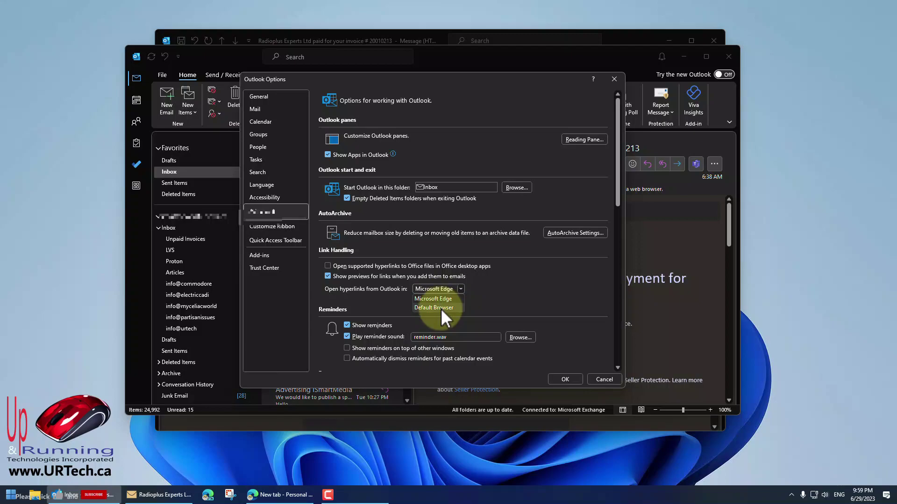
{"action": "left_click", "coordinate": [441, 308]}
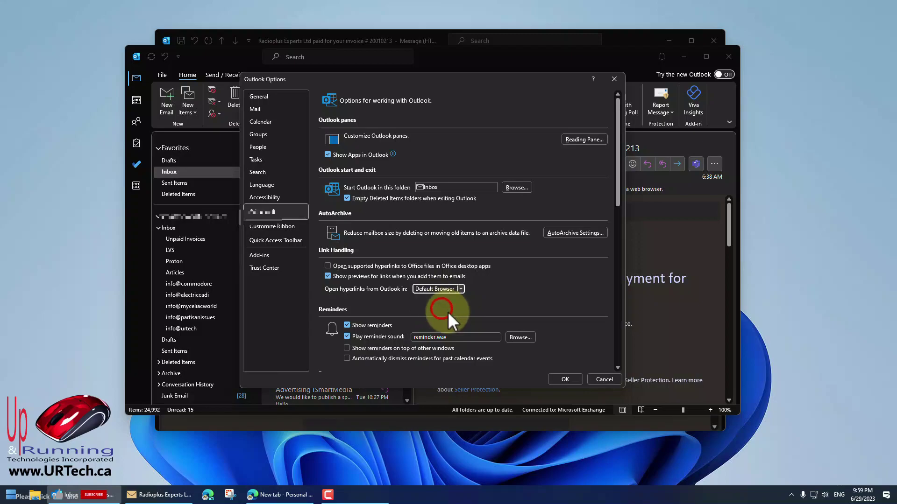
{"action": "left_click", "coordinate": [561, 378]}
- Open View Your Invoice from the PayPal email, see it load in Chrome, then close Chrome
{"action": "left_click", "coordinate": [674, 278]}
{"action": "scroll", "coordinate": [673, 279], "scroll_direction": "down", "scroll_amount": 2}
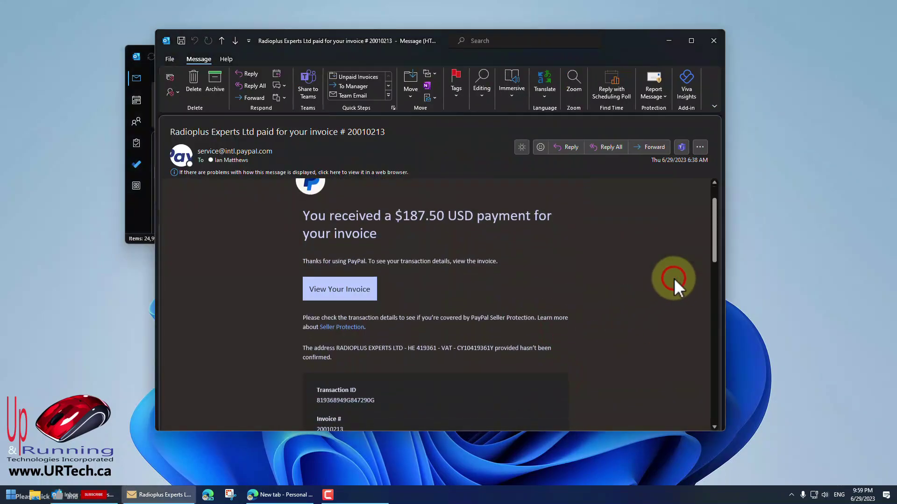
{"action": "left_click", "coordinate": [336, 294]}
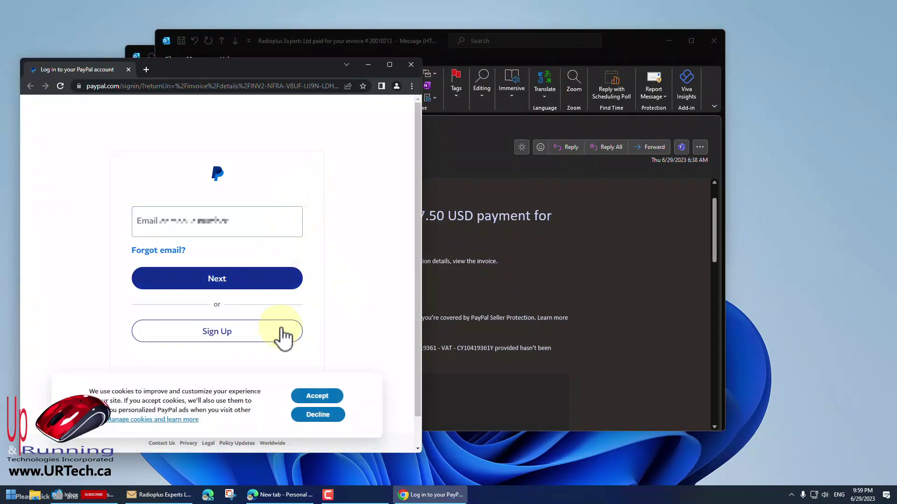
{"action": "left_click", "coordinate": [411, 64]}
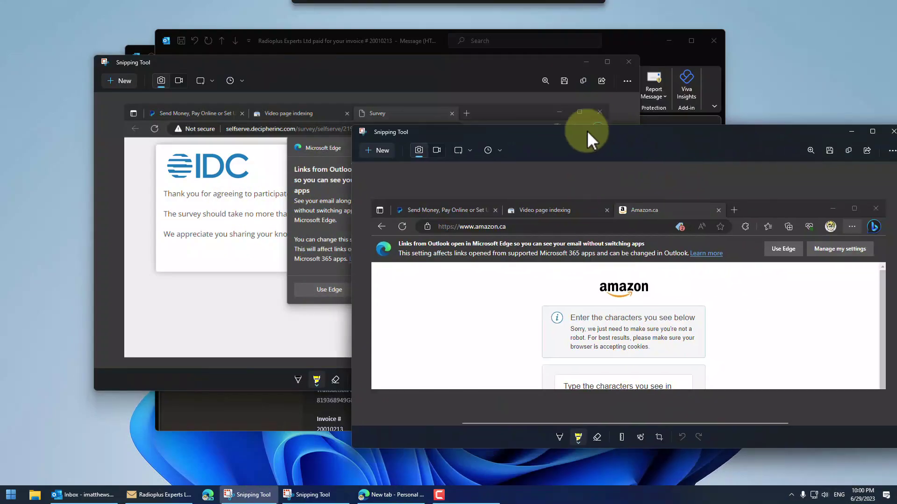
- Bring the Amazon screenshot alongside for comparison, then close the Snipping Tool captures
{"action": "left_click_drag", "start_coordinate": [586, 130], "coordinate": [379, 81]}
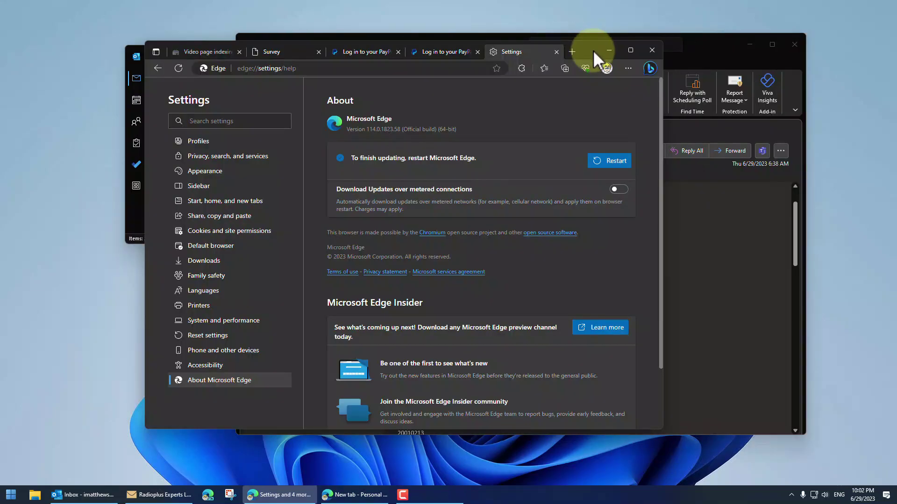
{"action": "left_click", "coordinate": [592, 51]}
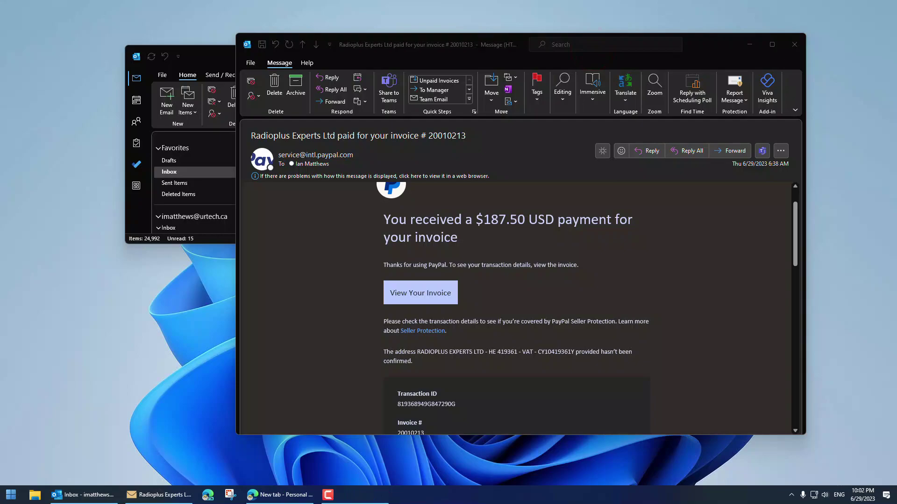
- Through File > More > Options > Advanced, set hyperlinks back to Default Browser and save
{"action": "left_click", "coordinate": [164, 72]}
{"action": "left_click", "coordinate": [164, 71]}
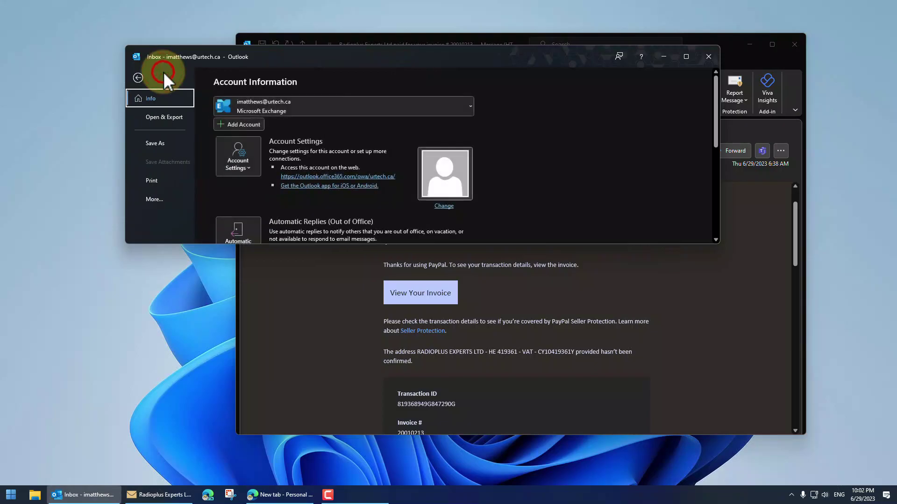
{"action": "left_click", "coordinate": [155, 200]}
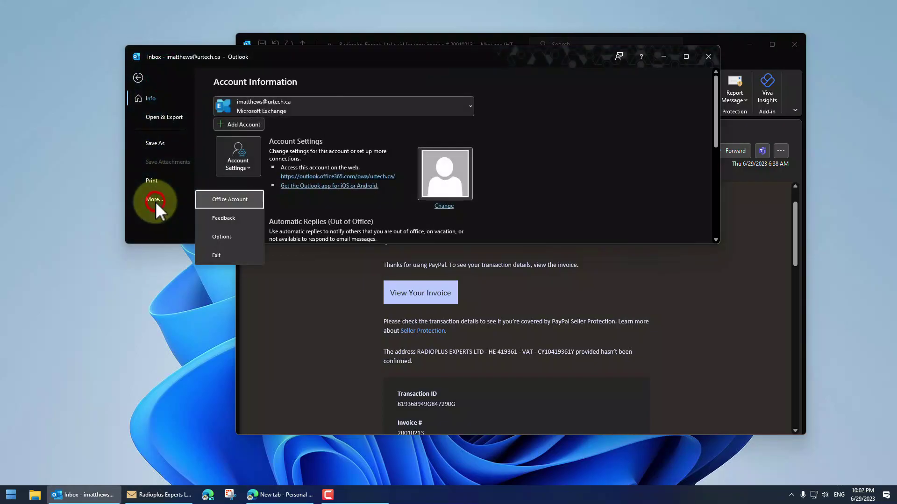
{"action": "left_click", "coordinate": [226, 237]}
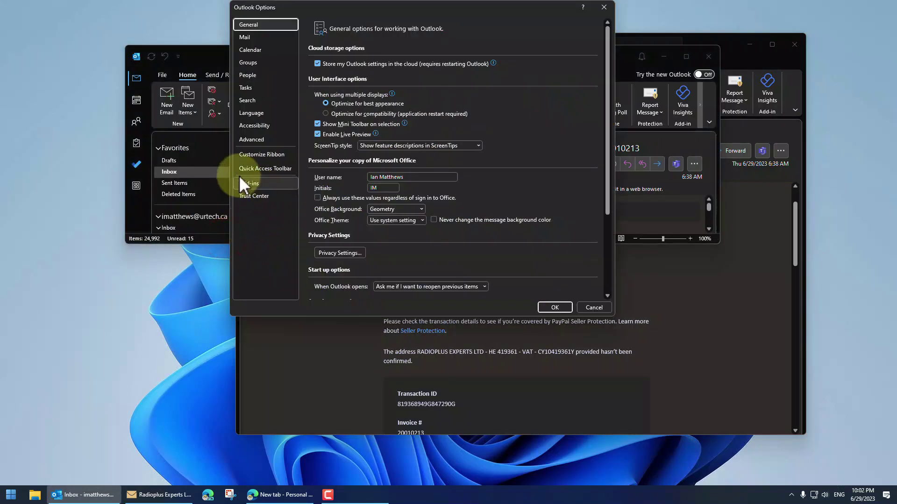
{"action": "left_click", "coordinate": [241, 140]}
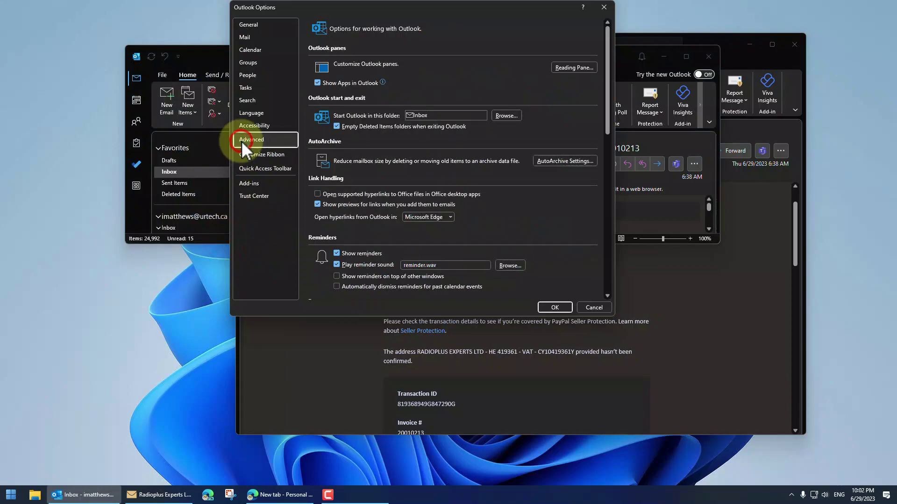
{"action": "left_click", "coordinate": [442, 217]}
{"action": "left_click", "coordinate": [414, 235]}
{"action": "left_click", "coordinate": [558, 307]}
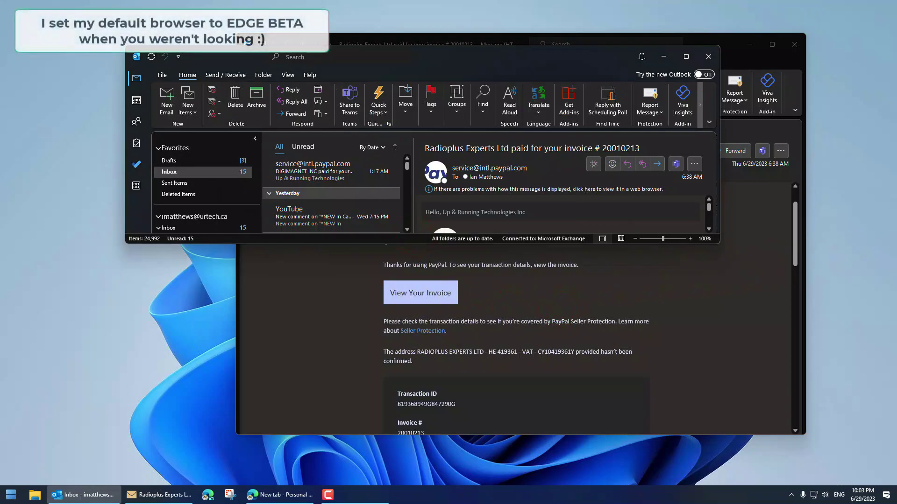
- Confirm on Edge's About page it is Beta version 115.0.1901.151, then minimize it
{"action": "left_click", "coordinate": [417, 293]}
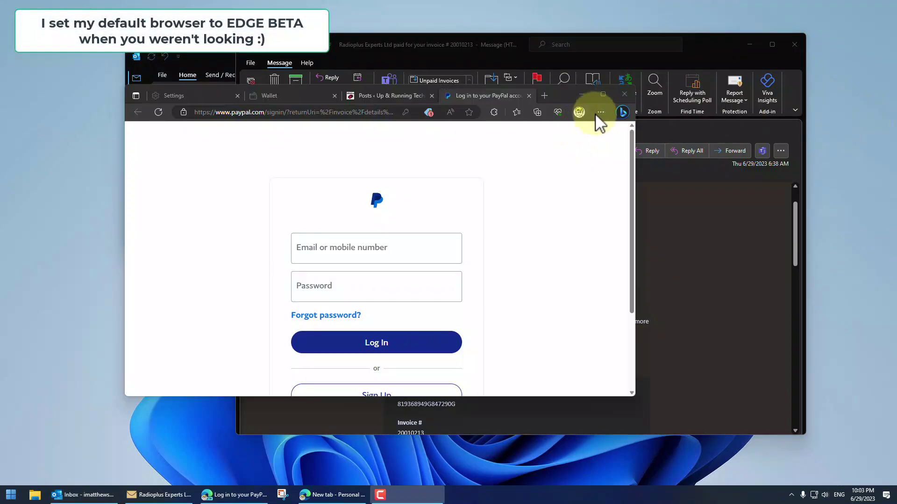
{"action": "left_click", "coordinate": [600, 111]}
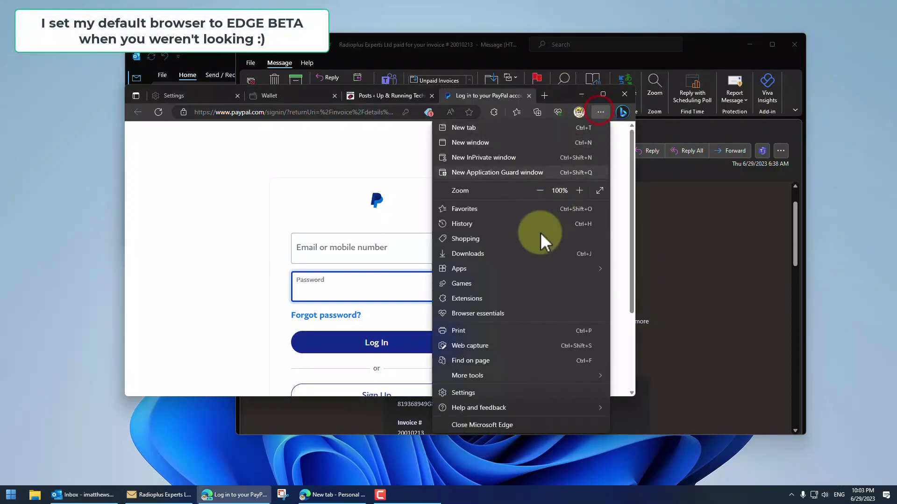
{"action": "left_click", "coordinate": [474, 390]}
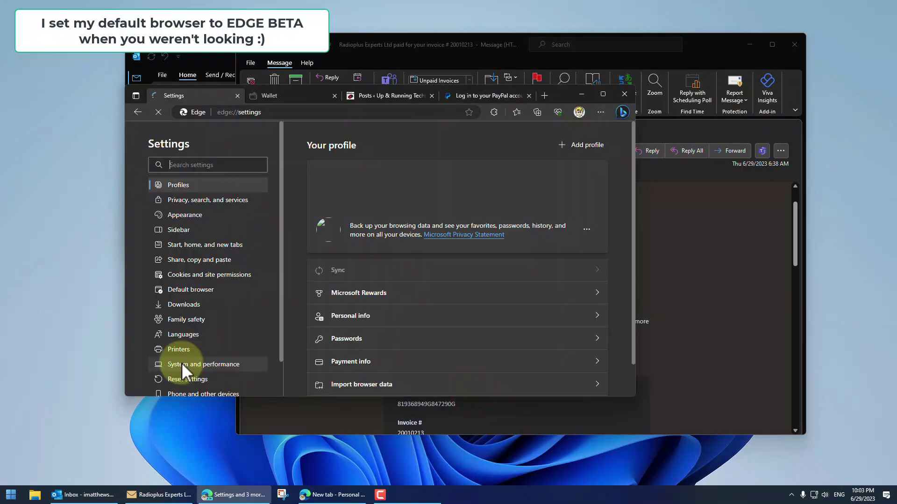
{"action": "scroll", "coordinate": [186, 388], "scroll_direction": "down", "scroll_amount": 1}
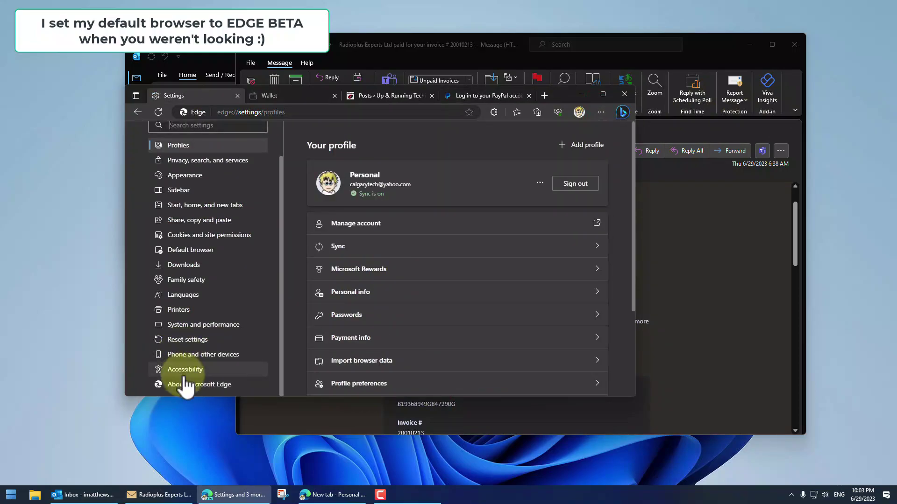
{"action": "left_click", "coordinate": [184, 382]}
{"action": "left_click_drag", "start_coordinate": [391, 173], "coordinate": [433, 173]}
{"action": "left_click", "coordinate": [459, 181]}
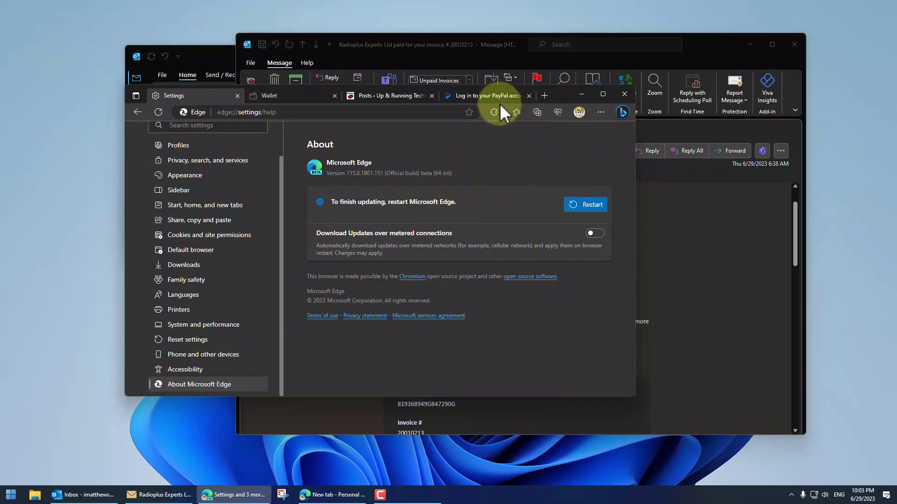
{"action": "left_click", "coordinate": [581, 93]}
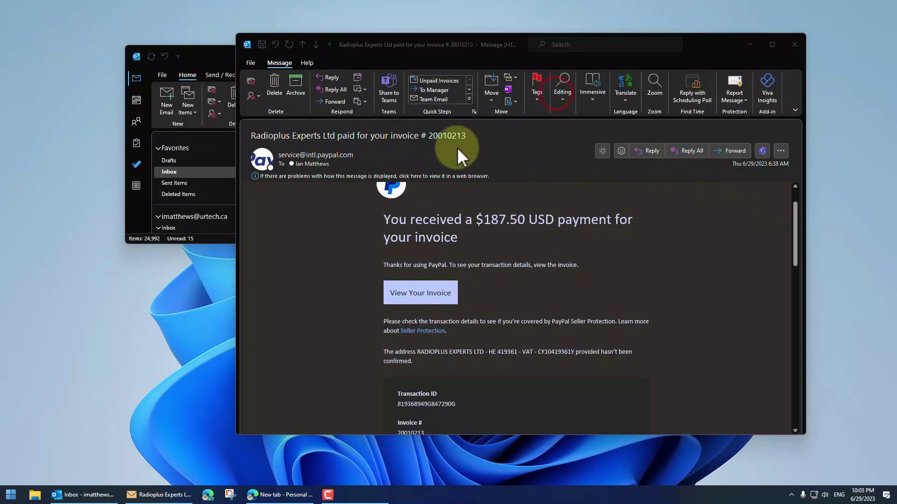